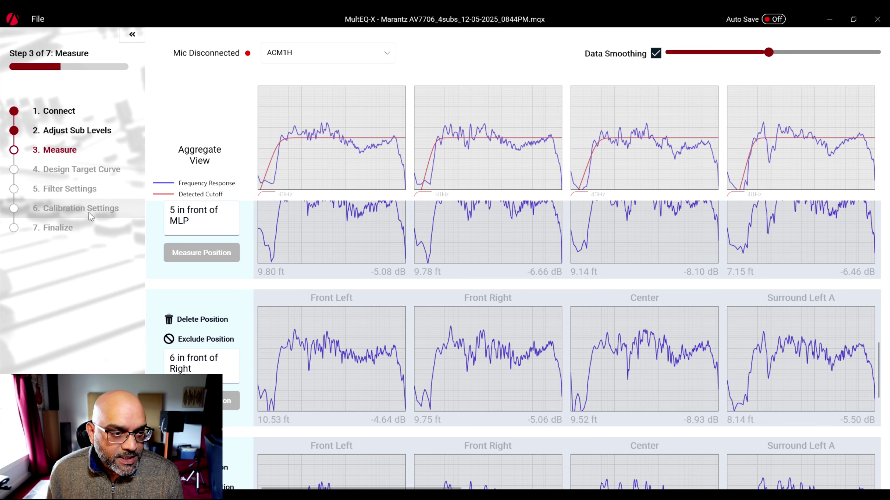
Step: Review the measured positions, and check which component types can be added to the target curve
{"action": "scroll", "coordinate": [421, 256], "scroll_direction": "down", "scroll_amount": 4}
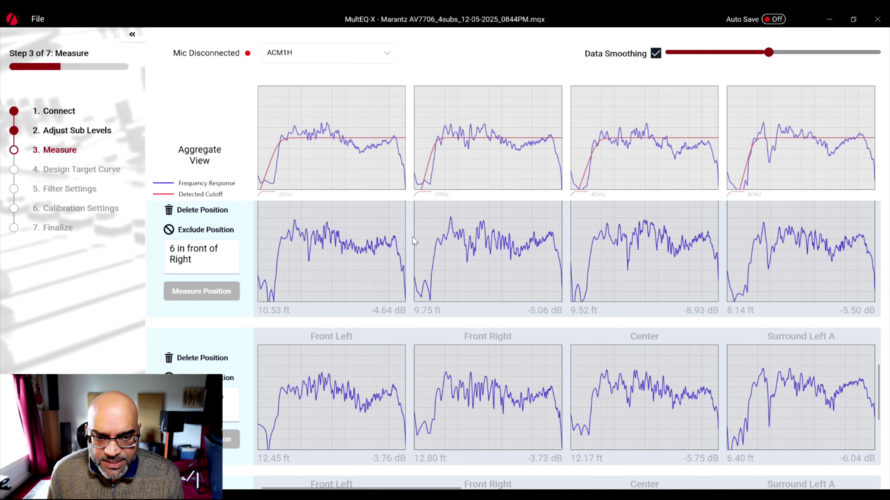
{"action": "scroll", "coordinate": [363, 228], "scroll_direction": "up", "scroll_amount": 4}
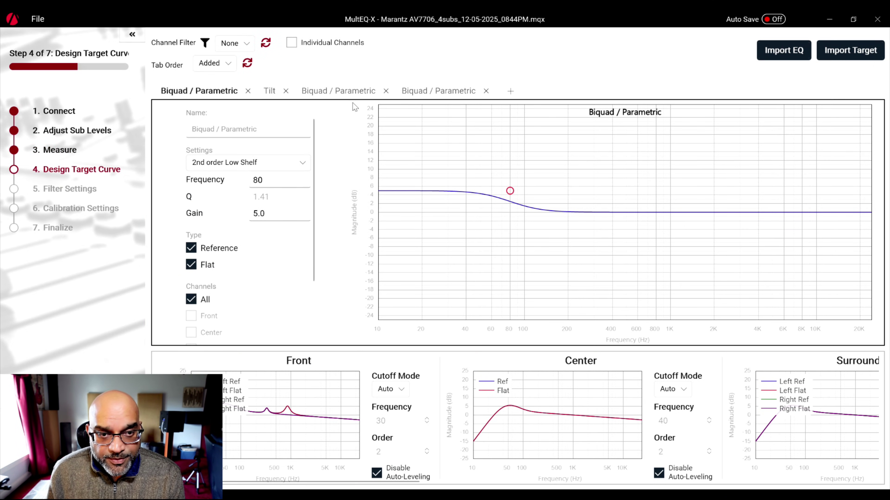
{"action": "left_click", "coordinate": [511, 91]}
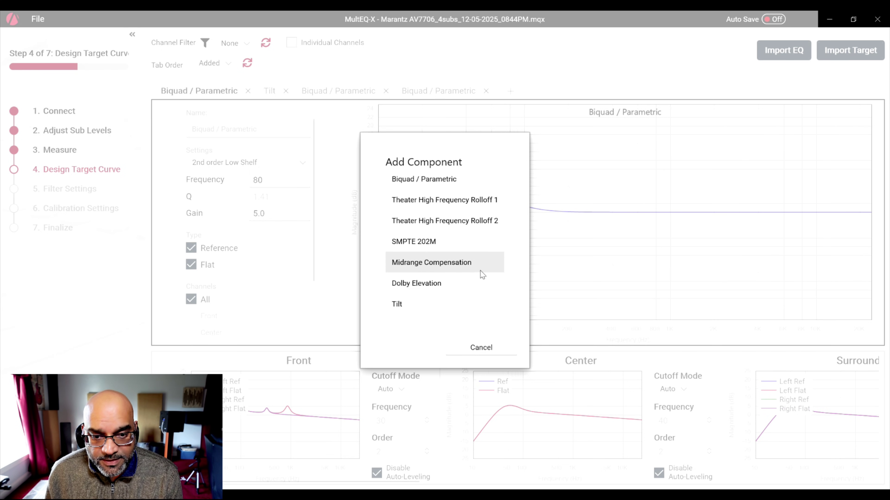
{"action": "left_click", "coordinate": [461, 347]}
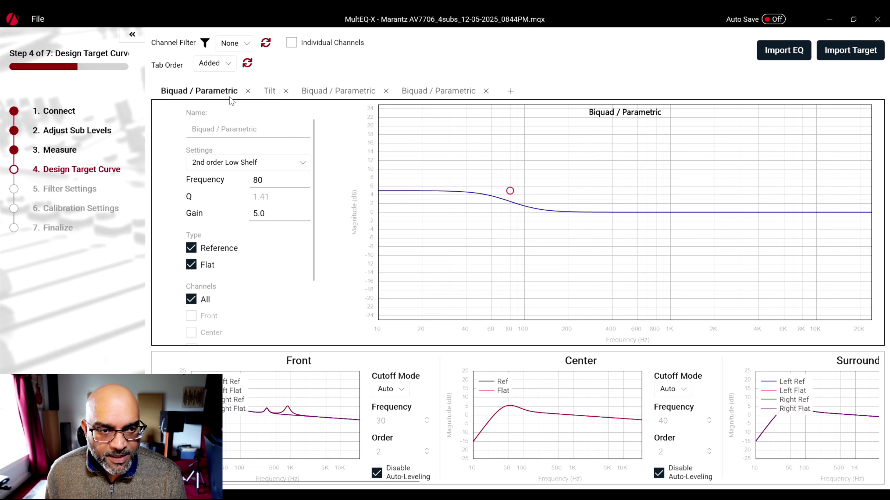
Step: Examine the low shelf filter's settings and its available filter types, keeping 2nd order Low Shelf
{"action": "scroll", "coordinate": [225, 246], "scroll_direction": "down", "scroll_amount": 3}
{"action": "scroll", "coordinate": [229, 249], "scroll_direction": "up", "scroll_amount": 3}
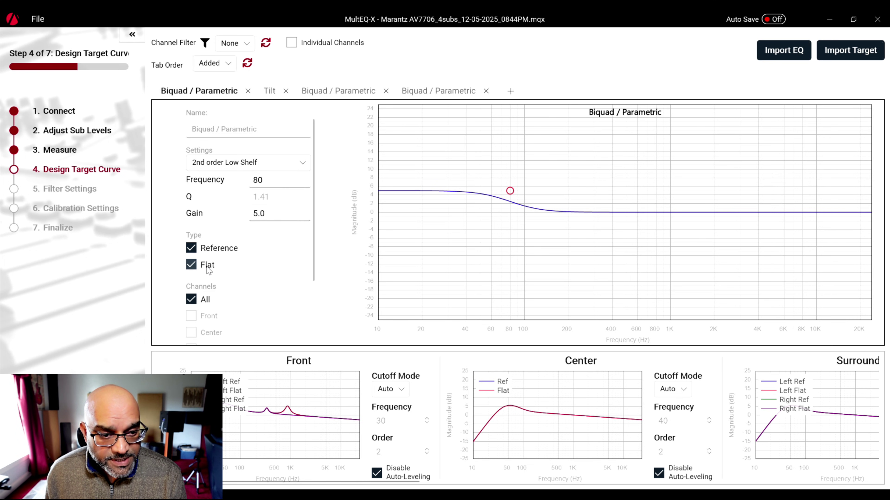
{"action": "left_click", "coordinate": [224, 162]}
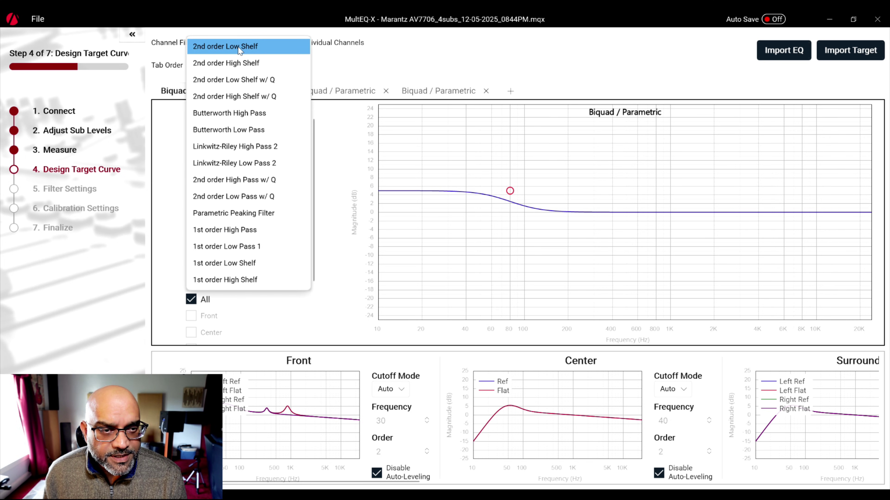
{"action": "left_click", "coordinate": [223, 49]}
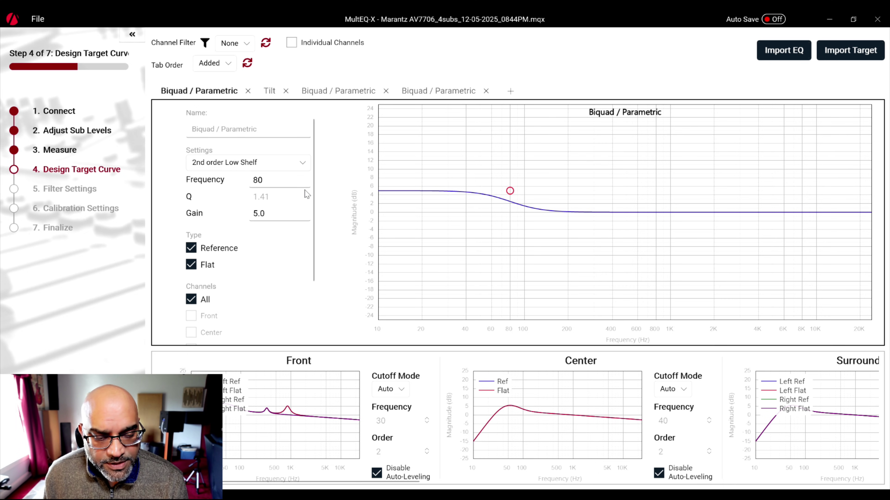
Step: Examine the target curve's Tilt component and compare the settings of the two Parametric Peaking Filters
{"action": "key", "text": "ctrl+Tab"}
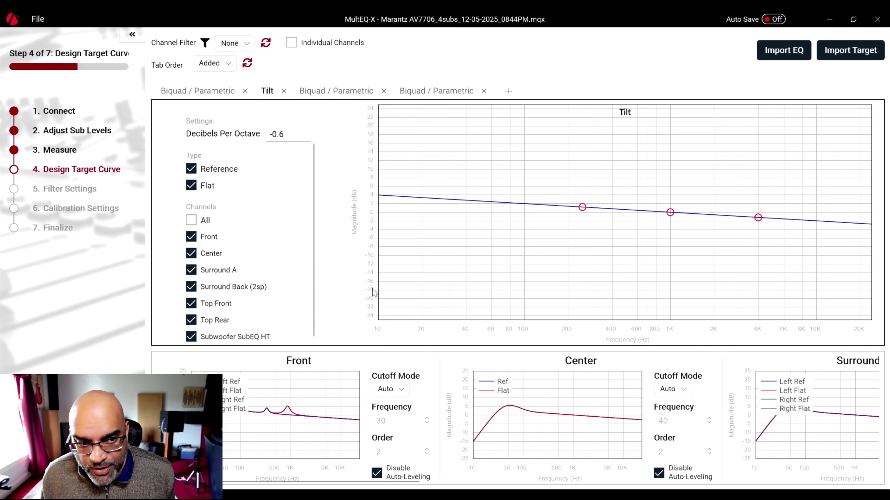
{"action": "left_click", "coordinate": [206, 94]}
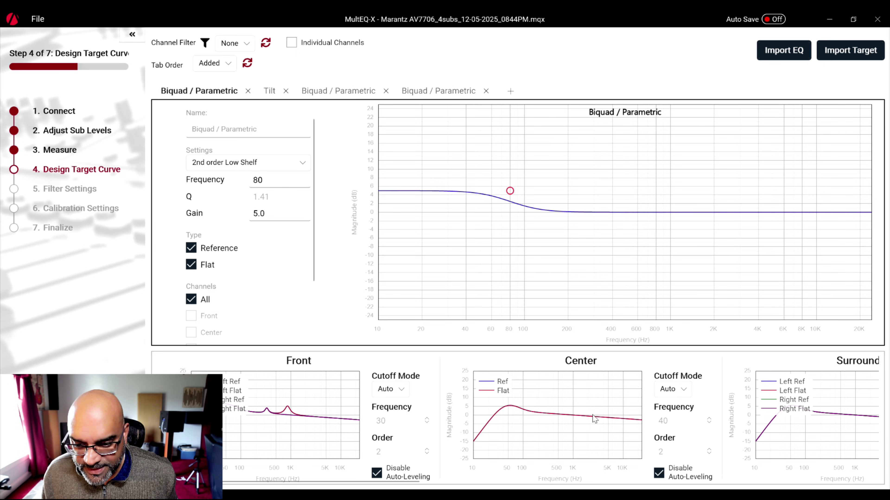
{"action": "left_click", "coordinate": [269, 91]}
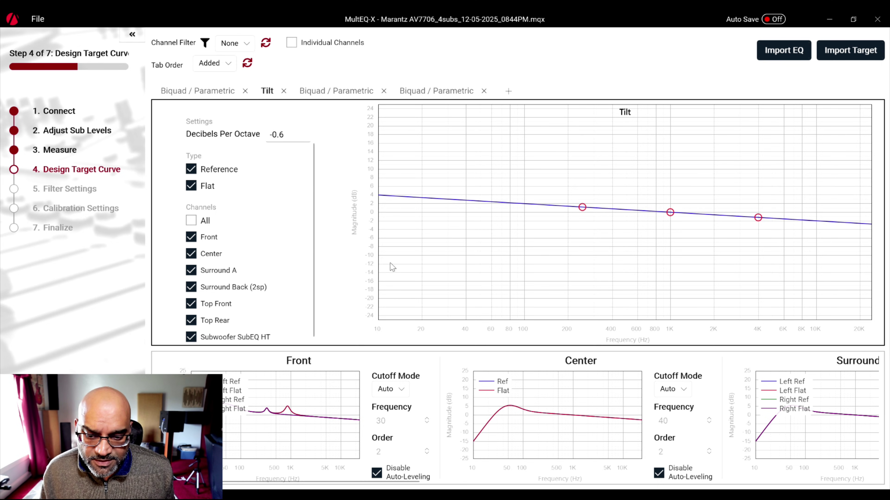
{"action": "left_click", "coordinate": [295, 140]}
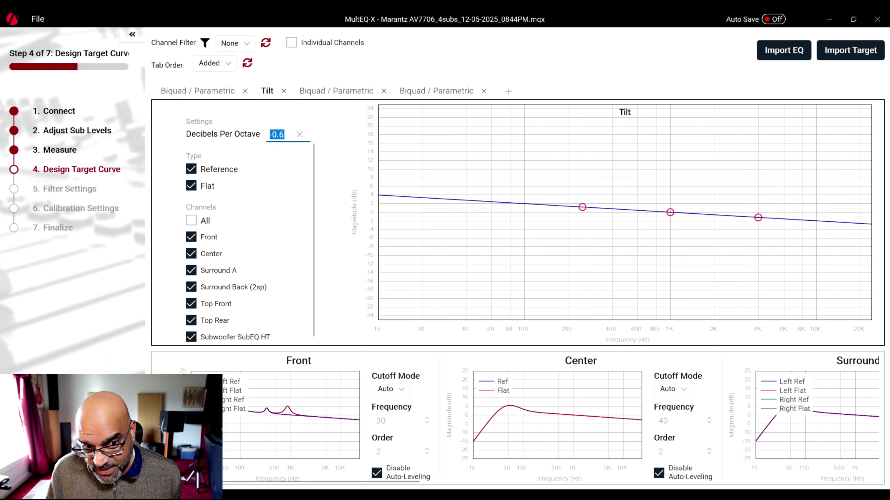
{"action": "key", "text": "ctrl+Tab"}
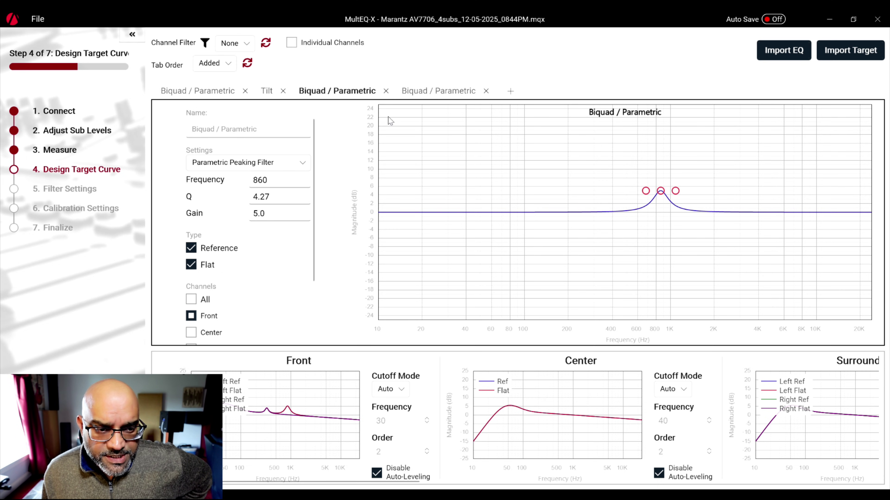
{"action": "left_click", "coordinate": [447, 92]}
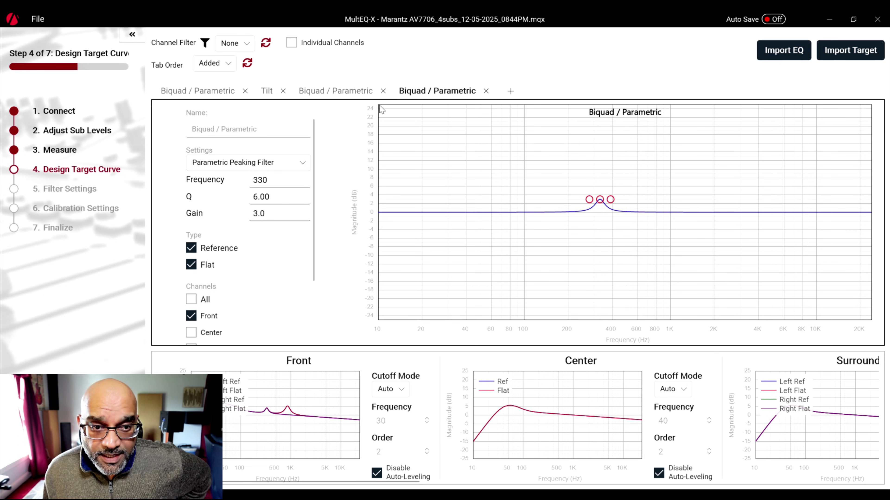
{"action": "left_click", "coordinate": [352, 92]}
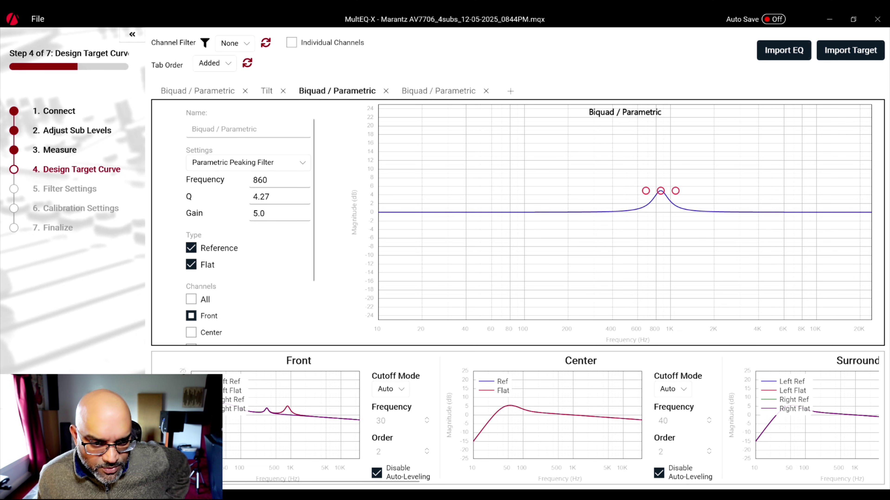
{"action": "left_click", "coordinate": [438, 92]}
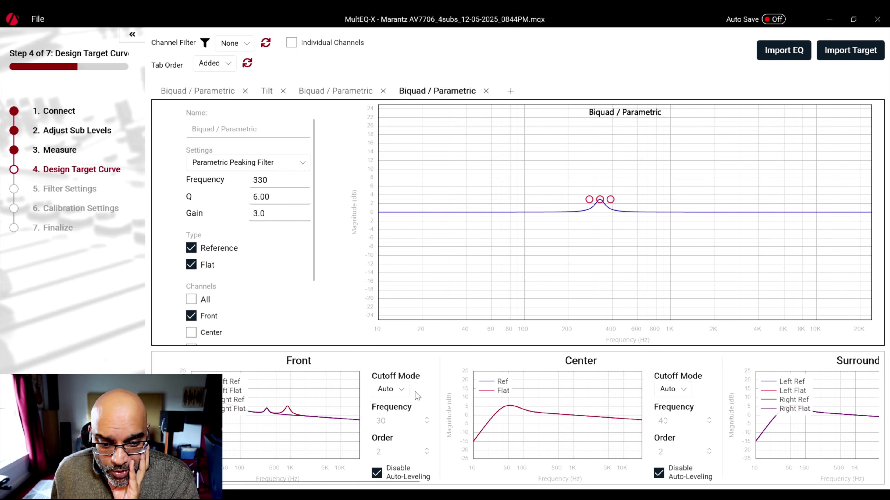
Step: Inspect the cutoff and auto-leveling settings and target curve previews for the Front through Surround Back channels
{"action": "scroll", "coordinate": [412, 483], "scroll_direction": "right", "scroll_amount": 1}
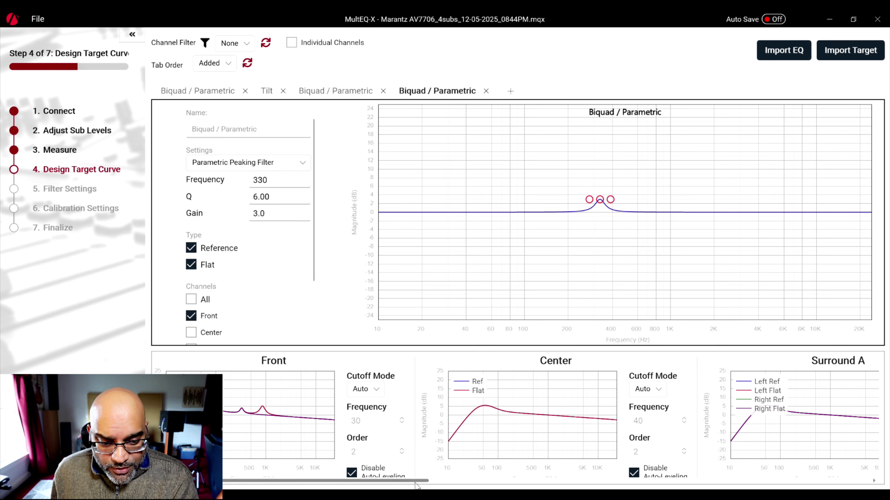
{"action": "scroll", "coordinate": [402, 487], "scroll_direction": "left", "scroll_amount": 1}
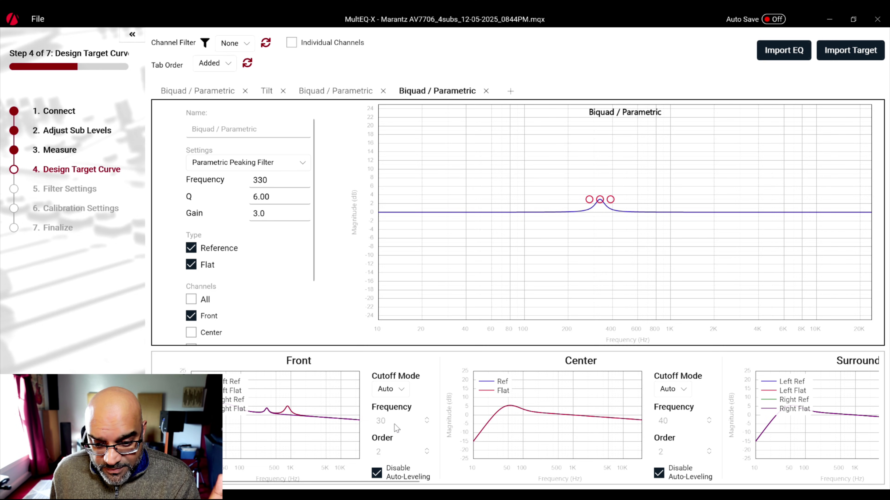
{"action": "left_click_drag", "start_coordinate": [414, 482], "coordinate": [590, 481]}
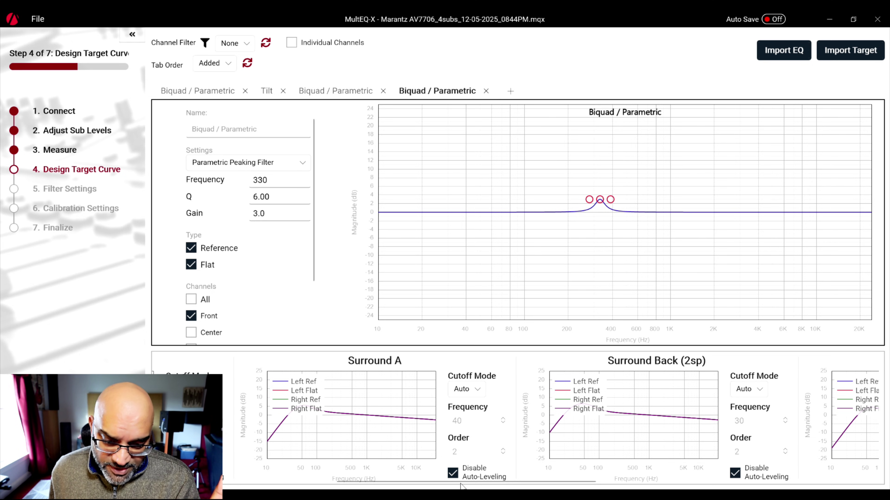
{"action": "left_click_drag", "start_coordinate": [460, 482], "coordinate": [283, 481]}
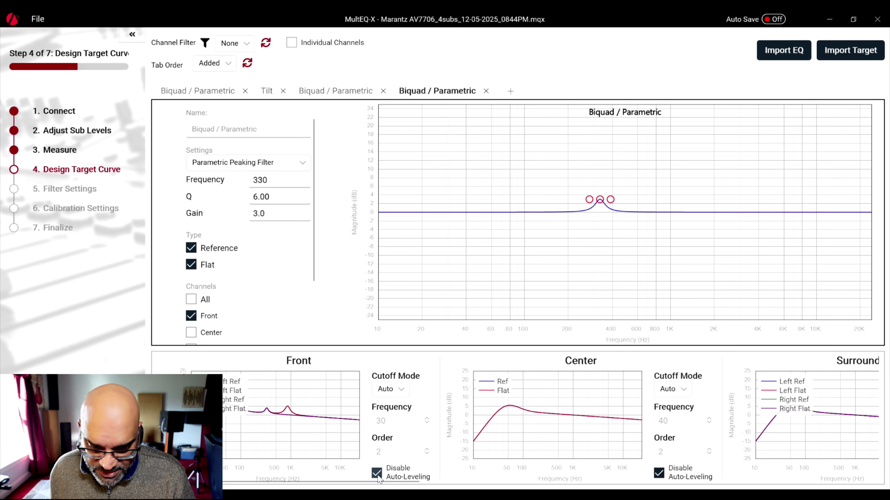
Step: Turn auto-leveling on for the Subwoofer SubEQ HT channel, and disable it again, accepting the override warning
{"action": "left_click_drag", "start_coordinate": [403, 483], "coordinate": [857, 486]}
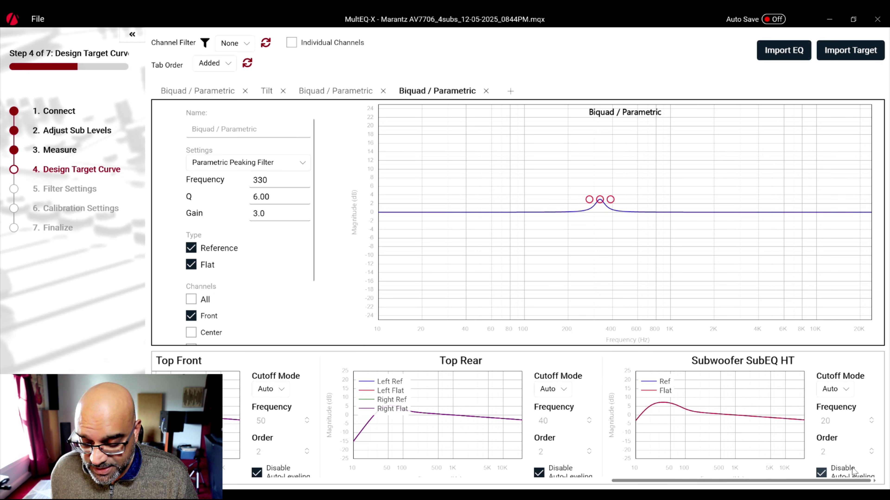
{"action": "left_click", "coordinate": [821, 473]}
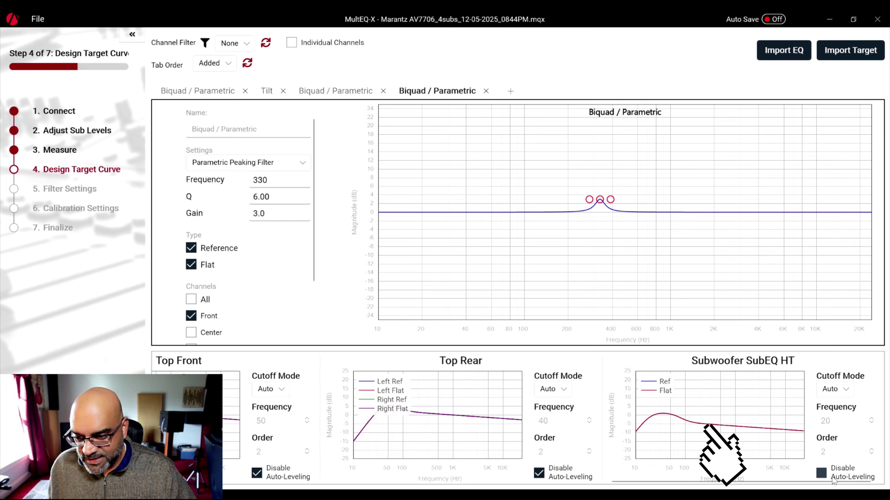
{"action": "left_click", "coordinate": [848, 480]}
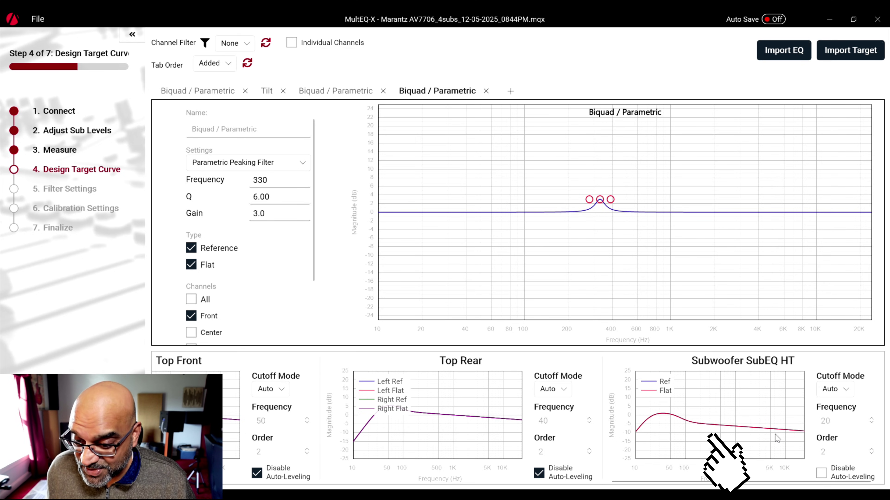
{"action": "left_click", "coordinate": [821, 473]}
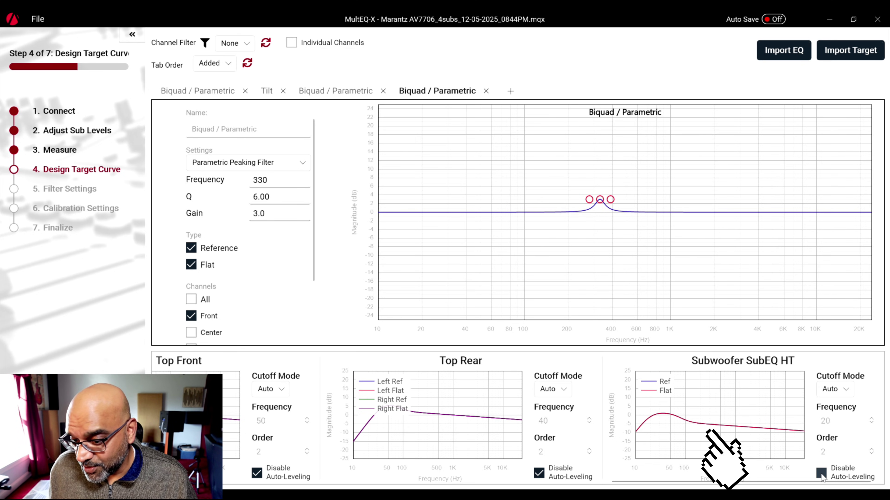
{"action": "left_click", "coordinate": [821, 474]}
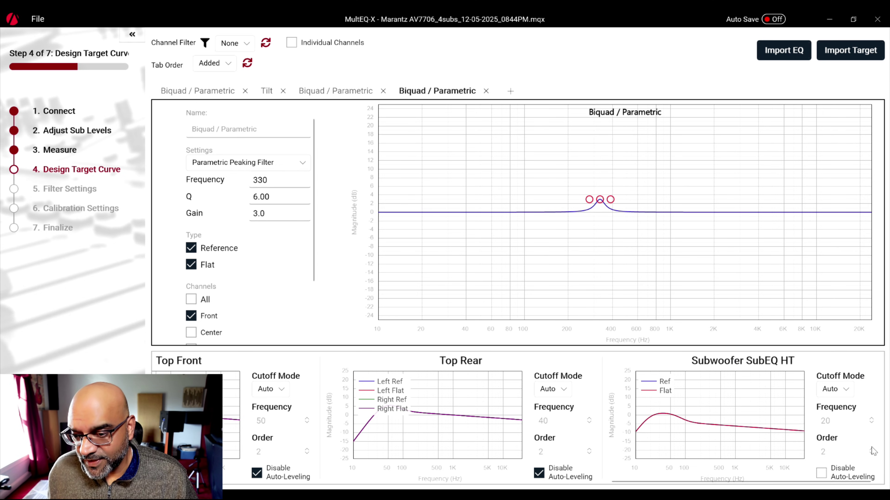
{"action": "left_click", "coordinate": [821, 475]}
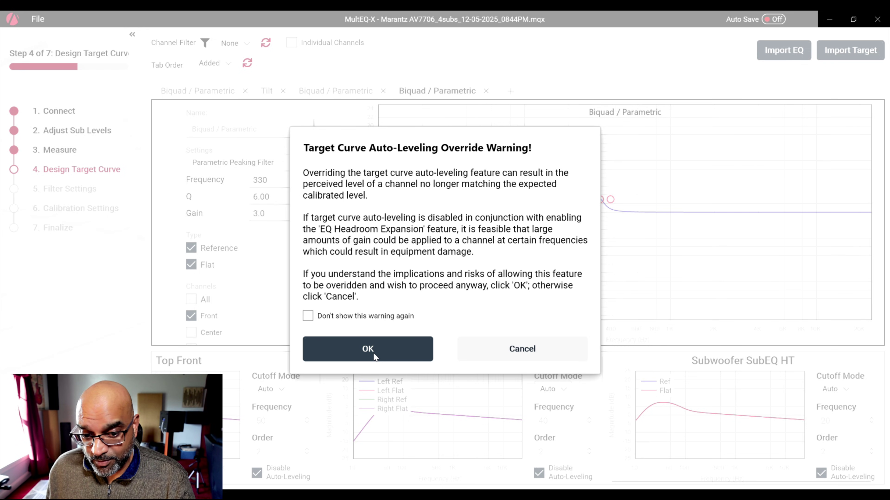
{"action": "left_click", "coordinate": [373, 353]}
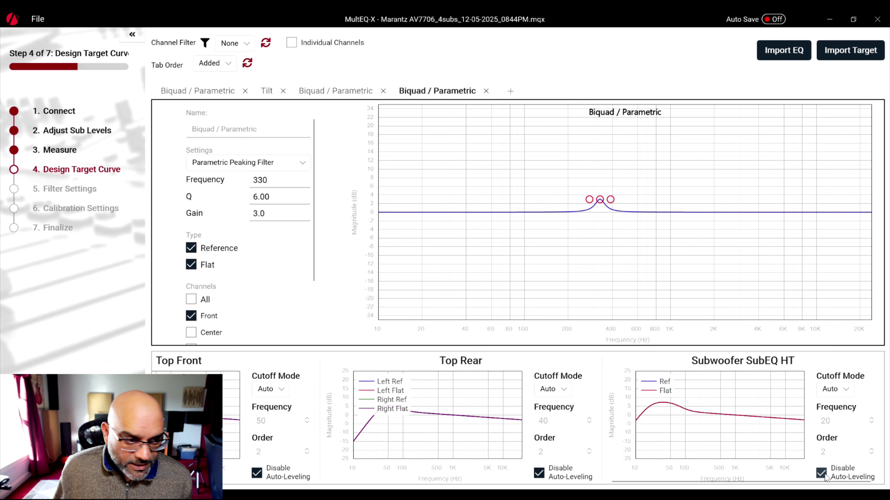
Step: Review the EQ limits in Filter Settings and the trims, distances and bass management in Calibration Settings
{"action": "left_click", "coordinate": [63, 190]}
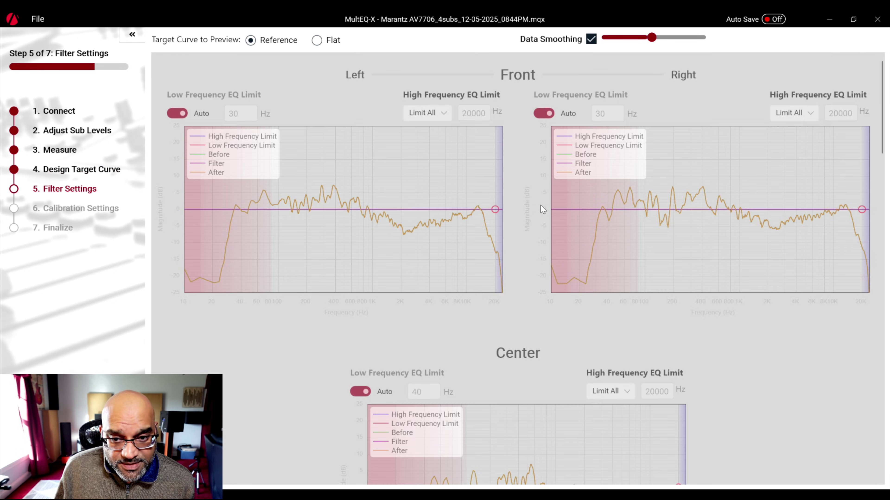
{"action": "scroll", "coordinate": [448, 244], "scroll_direction": "down", "scroll_amount": 15}
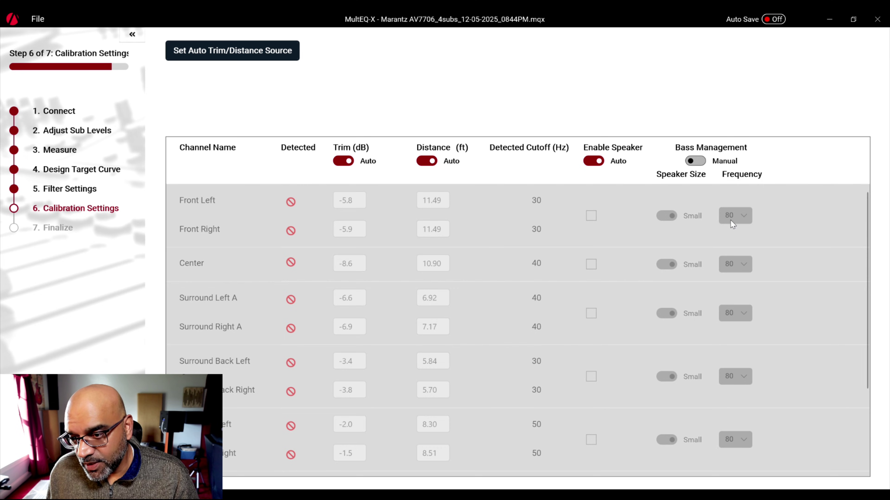
{"action": "scroll", "coordinate": [757, 361], "scroll_direction": "down", "scroll_amount": 3}
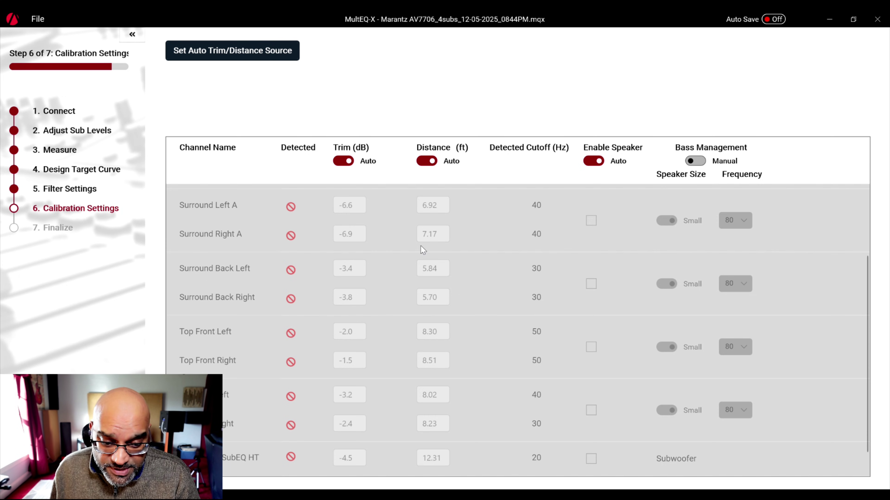
Step: In REW, overlay the LFE MEQX 4 subs Dec 5 and Dec 21 measurements on the All SPL graph over 10 to 200 Hz
{"action": "key", "text": "alt+Tab"}
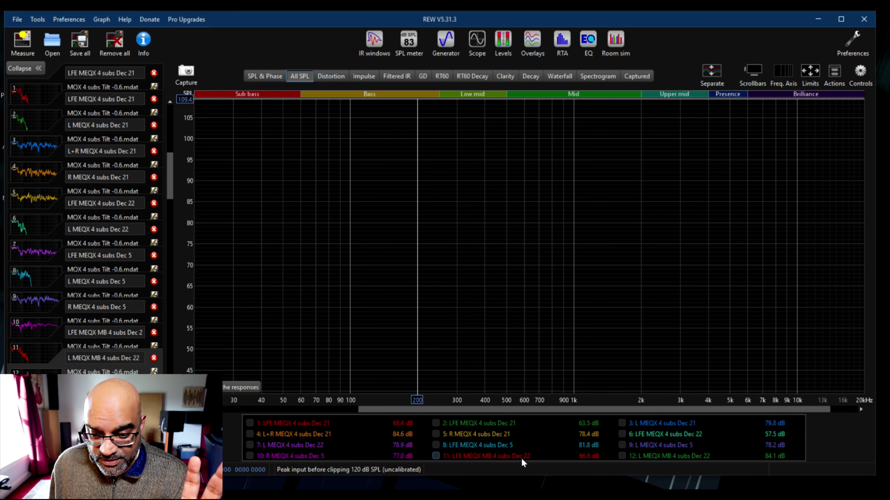
{"action": "left_click", "coordinate": [436, 445]}
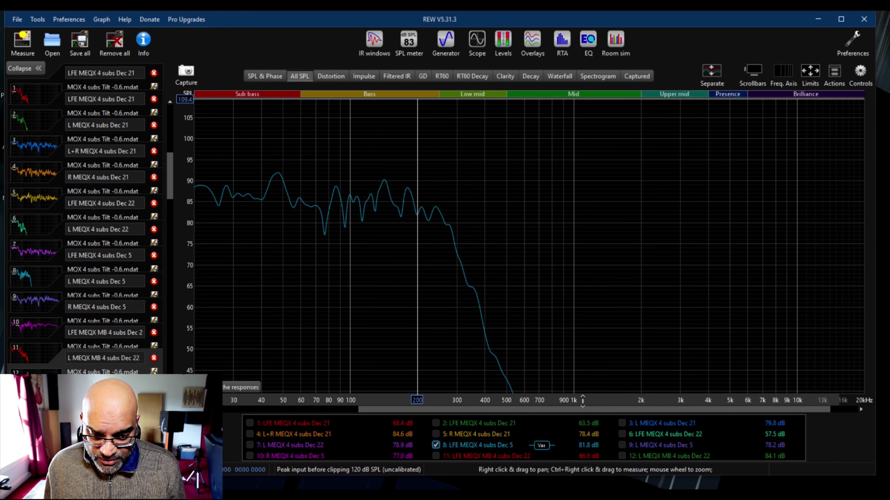
{"action": "left_click", "coordinate": [436, 424]}
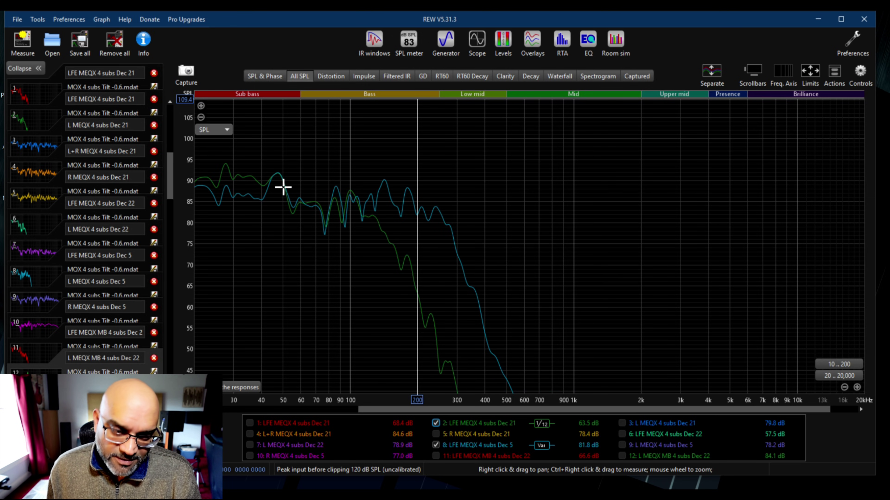
{"action": "left_click", "coordinate": [838, 364]}
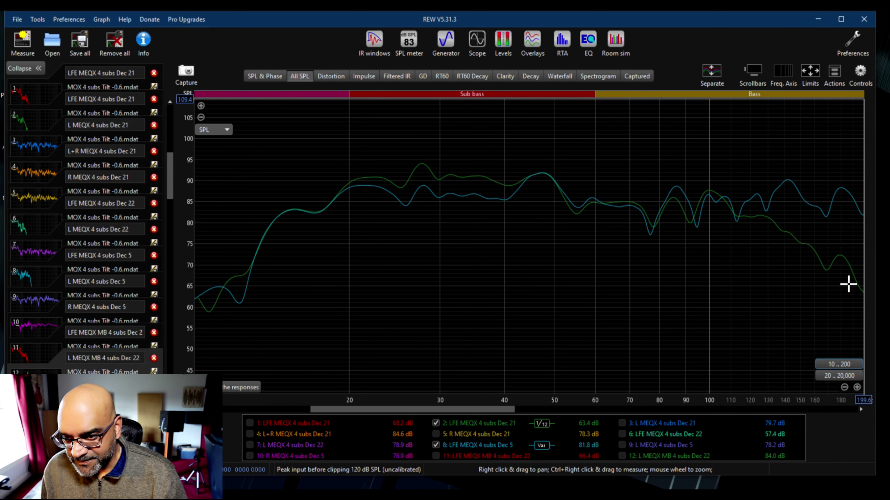
{"action": "mouse_move", "coordinate": [500, 429]}
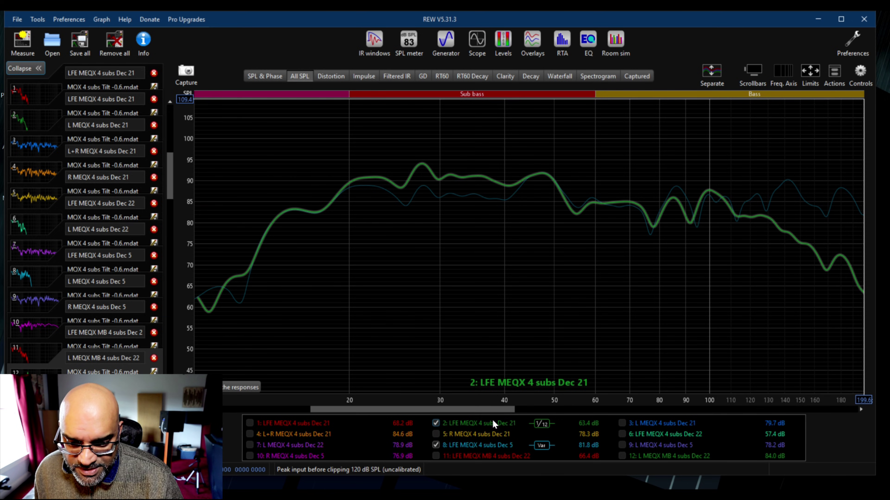
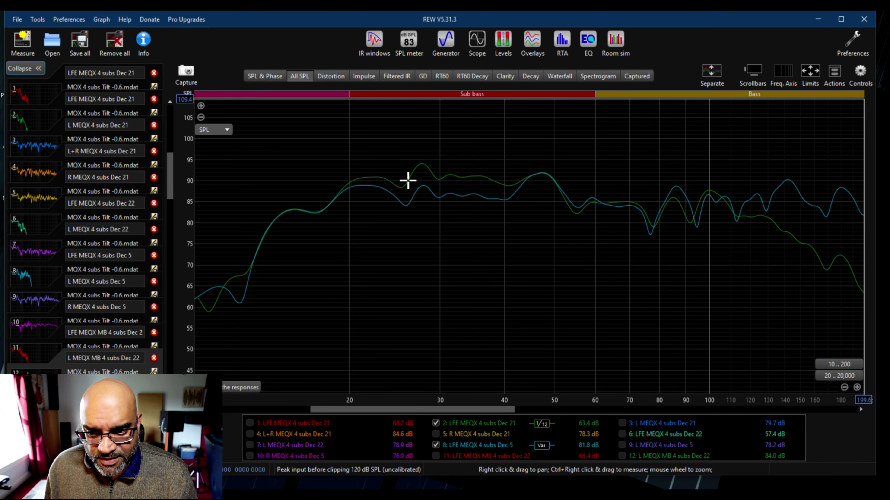
Step: Place the graph cursor where the two LFE curves overlap and diverge, between about 15 and 19 Hz and near 44 Hz
{"action": "left_click", "coordinate": [292, 201]}
{"action": "left_click", "coordinate": [333, 201]}
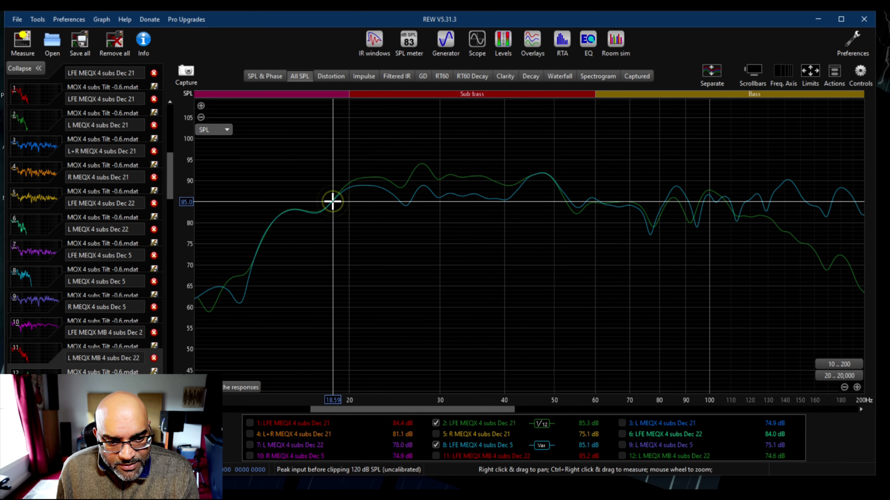
{"action": "left_click", "coordinate": [333, 202]}
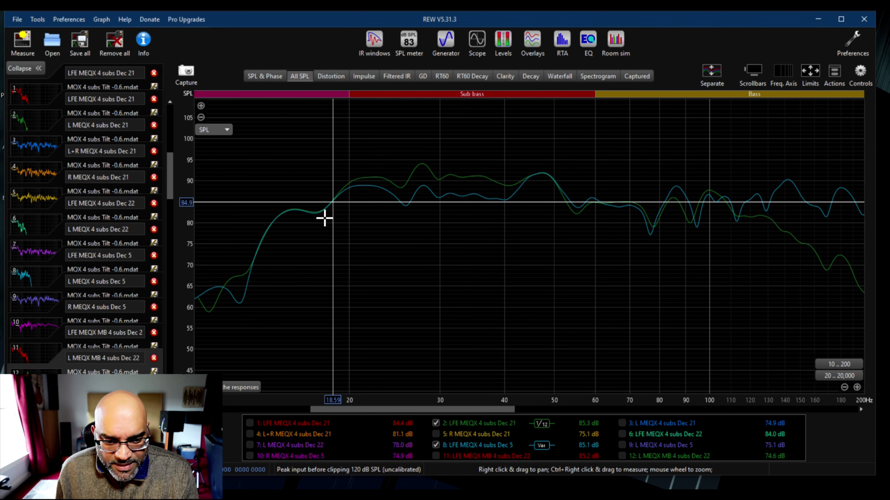
{"action": "left_click", "coordinate": [280, 215]}
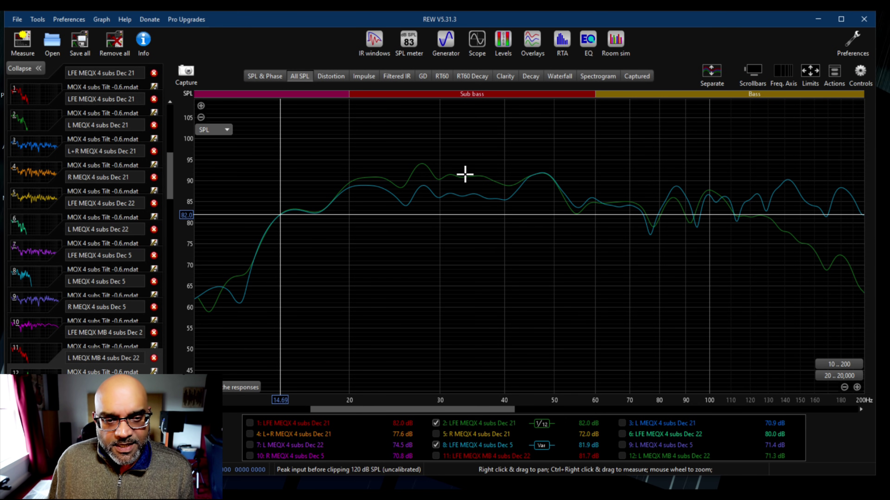
{"action": "left_click", "coordinate": [338, 193]}
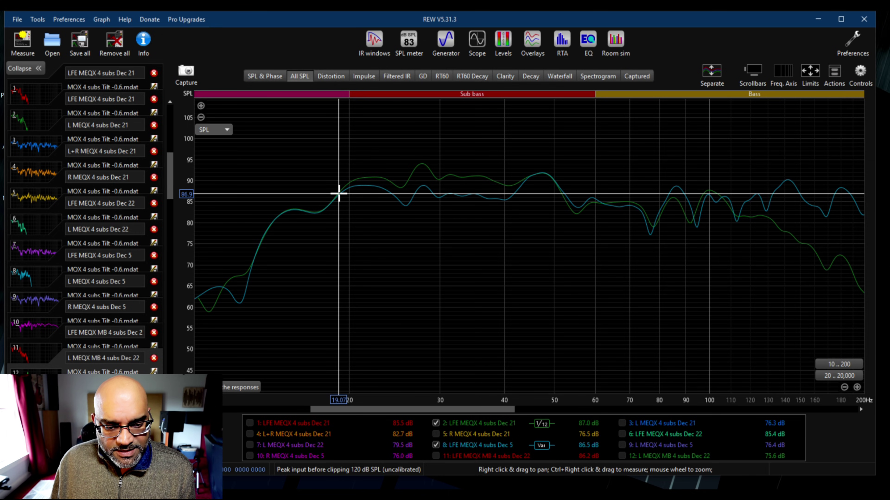
{"action": "left_click", "coordinate": [527, 179]}
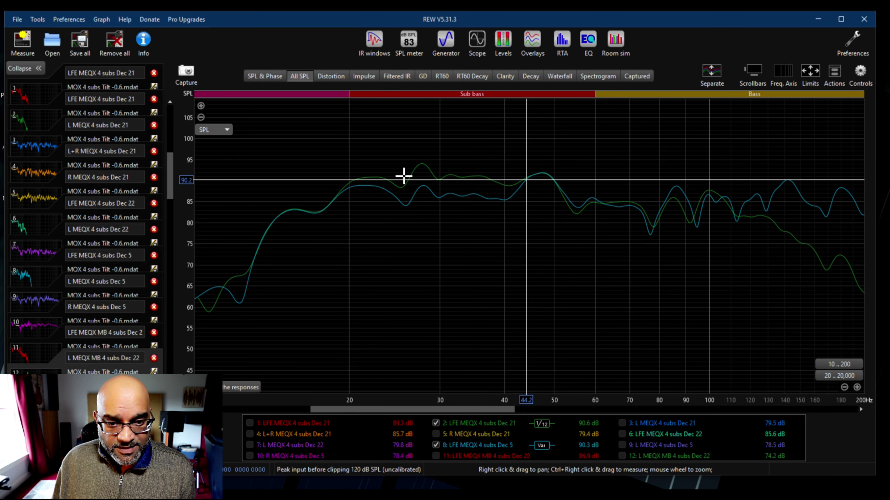
Step: Compare the Dec 21 and Dec 5 LFE levels with the cursor at the peak near 28 Hz and around 35 Hz
{"action": "left_click", "coordinate": [421, 164]}
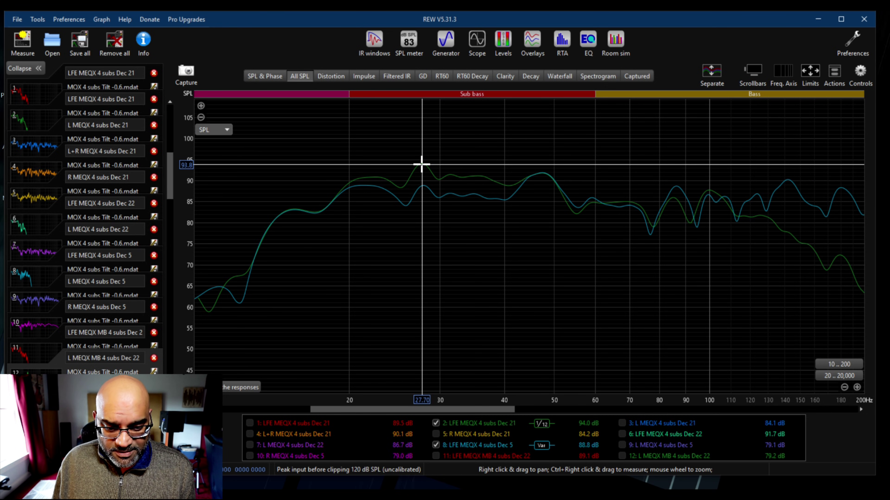
{"action": "left_click_drag", "start_coordinate": [421, 164], "coordinate": [421, 185]}
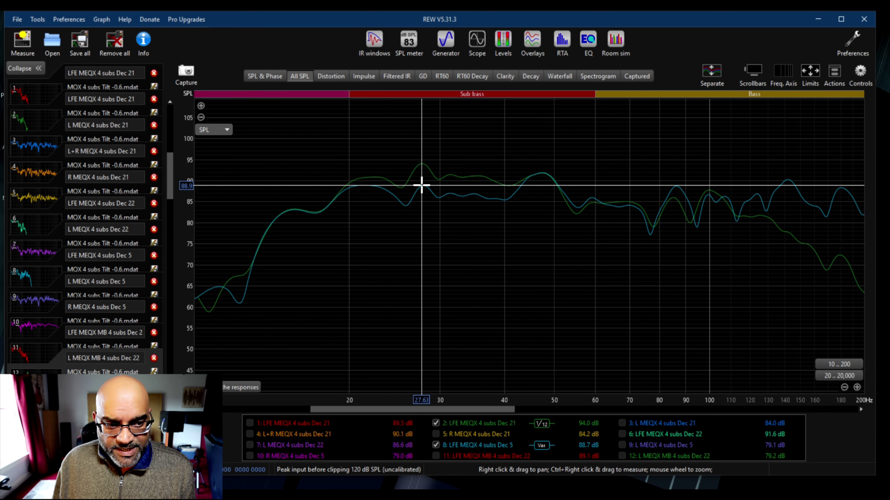
{"action": "left_click_drag", "start_coordinate": [422, 185], "coordinate": [422, 186]}
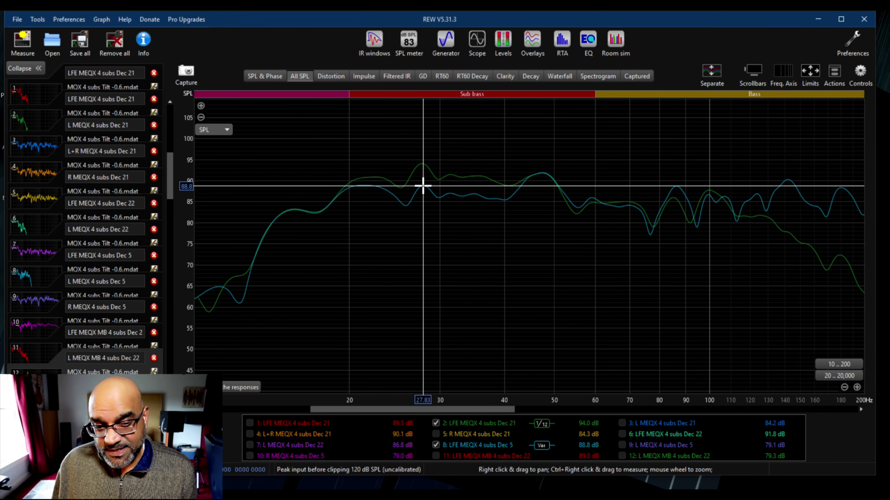
{"action": "left_click", "coordinate": [469, 177]}
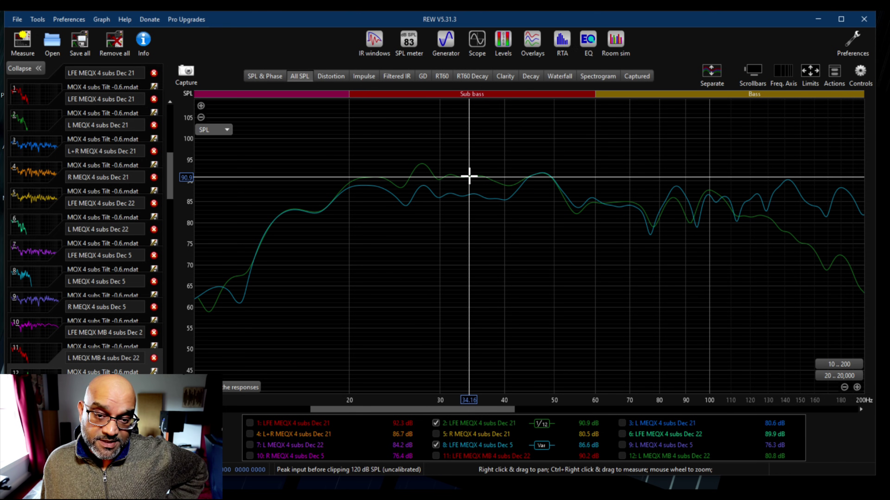
{"action": "left_click_drag", "start_coordinate": [469, 177], "coordinate": [477, 175]}
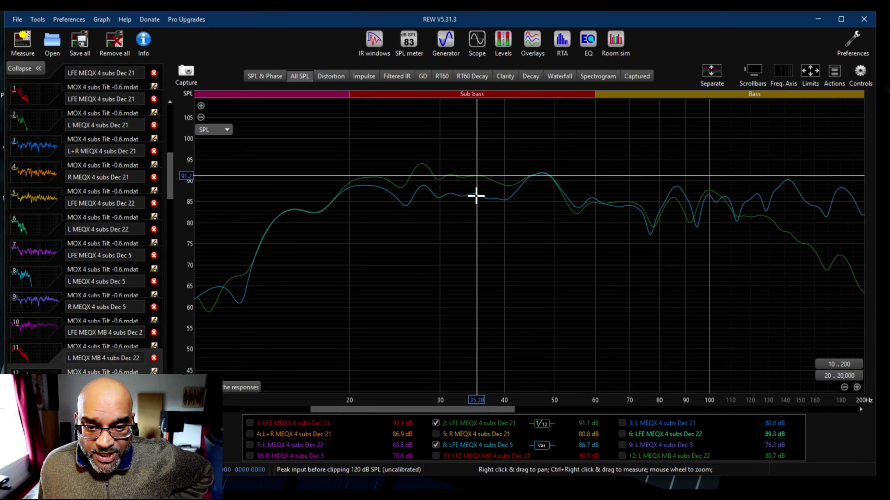
{"action": "left_click", "coordinate": [475, 175]}
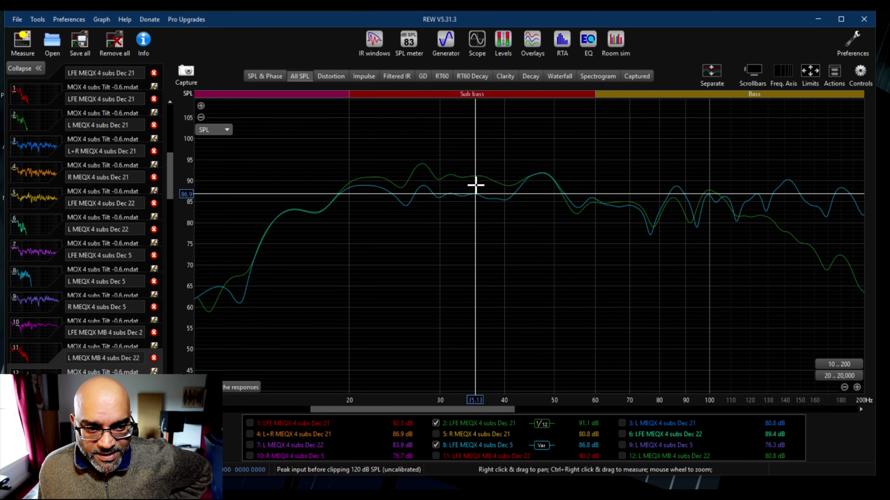
{"action": "left_click", "coordinate": [476, 176]}
{"action": "left_click", "coordinate": [473, 194]}
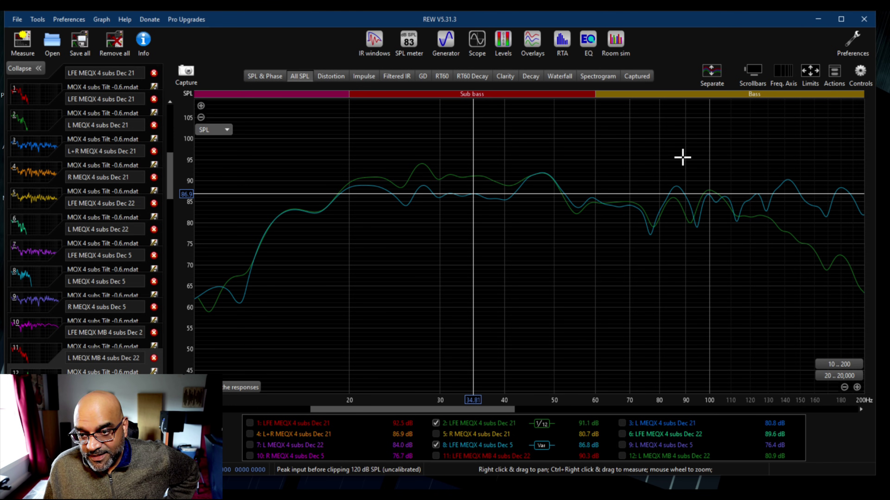
Step: Compare the two LFE curves with the cursor in the peak and dip region between about 87 and 100 Hz
{"action": "left_click", "coordinate": [685, 100]}
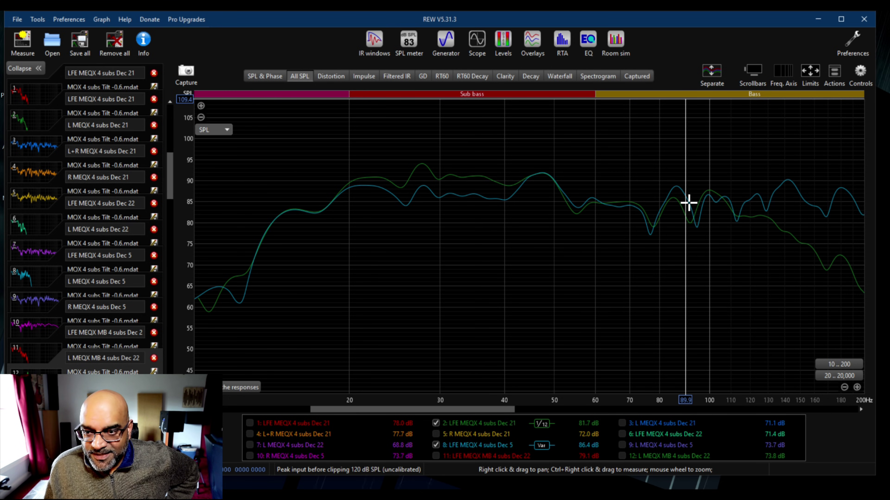
{"action": "left_click", "coordinate": [679, 202]}
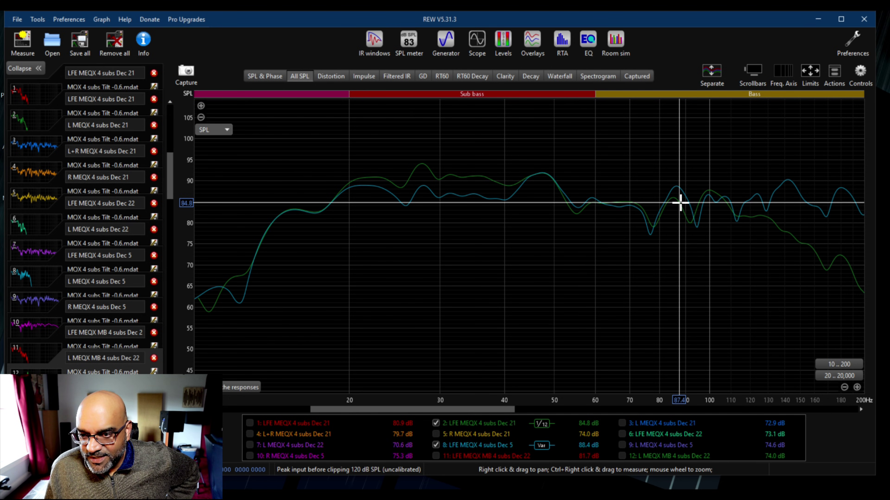
{"action": "left_click", "coordinate": [703, 204]}
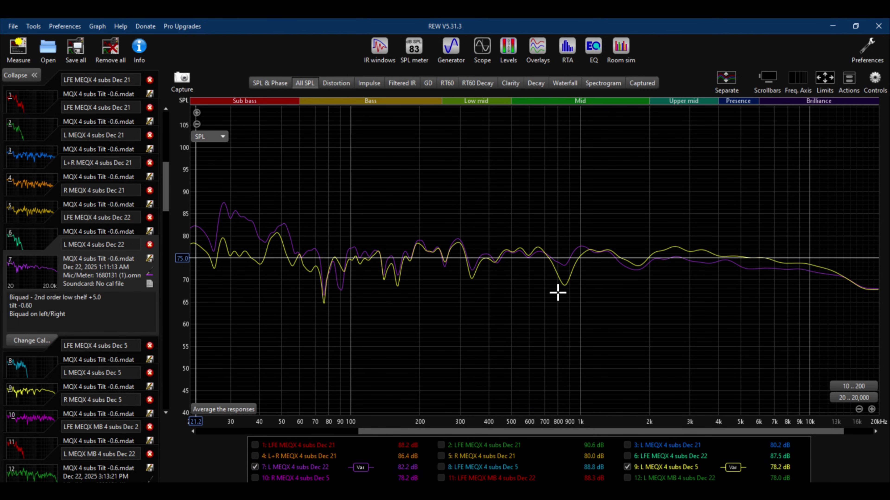
Step: Compare the L MEQX 4 subs Dec 22 and Dec 5 curves at the dips near 850 Hz and 340 Hz and around 1 kHz
{"action": "left_click", "coordinate": [564, 264]}
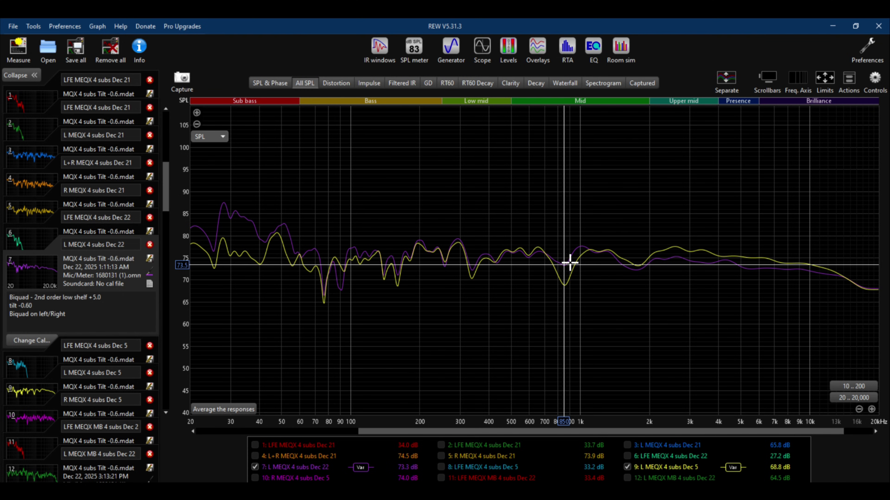
{"action": "left_click", "coordinate": [590, 269]}
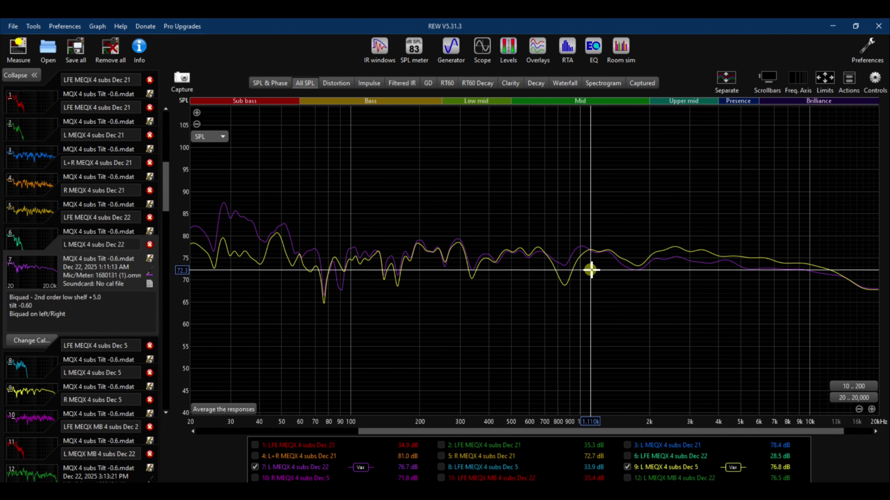
{"action": "left_click", "coordinate": [627, 267]}
{"action": "left_click", "coordinate": [566, 261]}
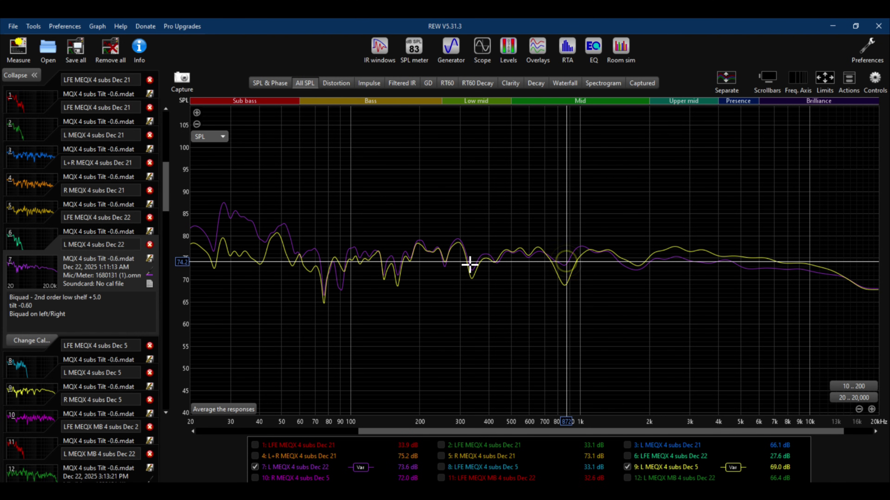
{"action": "left_click", "coordinate": [472, 270]}
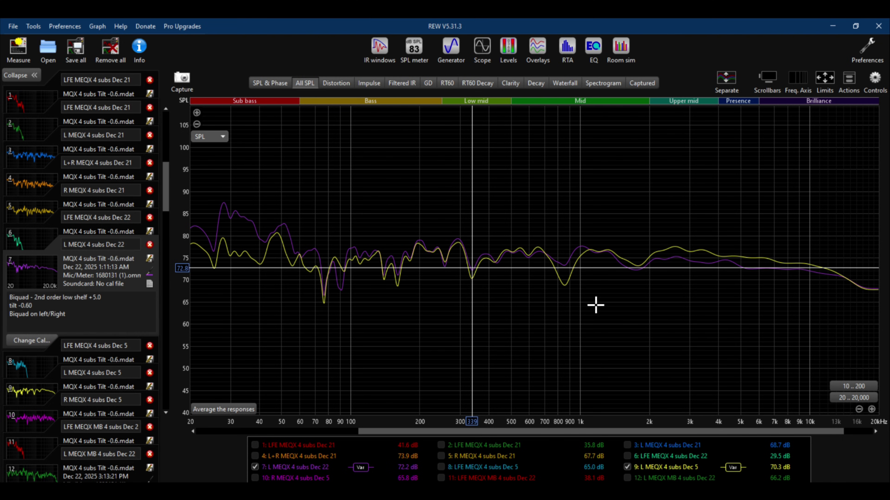
{"action": "left_click", "coordinate": [506, 302]}
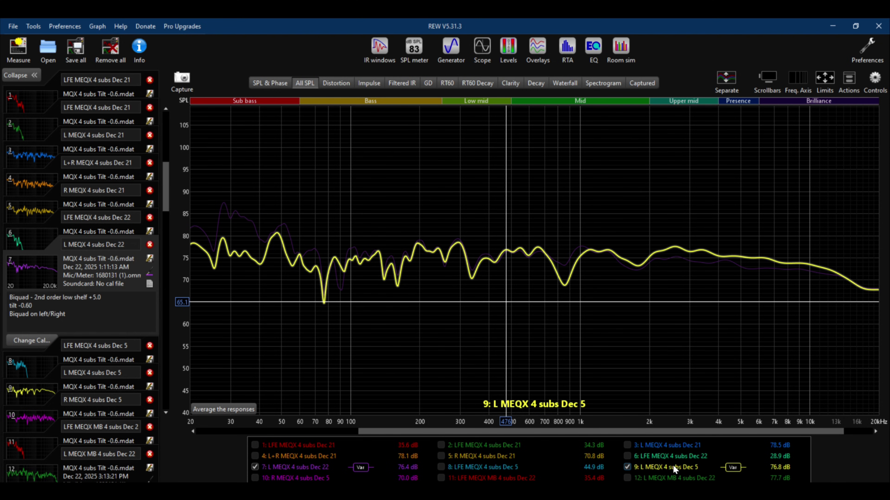
Step: Compare both left-channel curves against the 75 dB line at about 2 kHz, 7 kHz and 800 Hz
{"action": "left_click", "coordinate": [648, 257]}
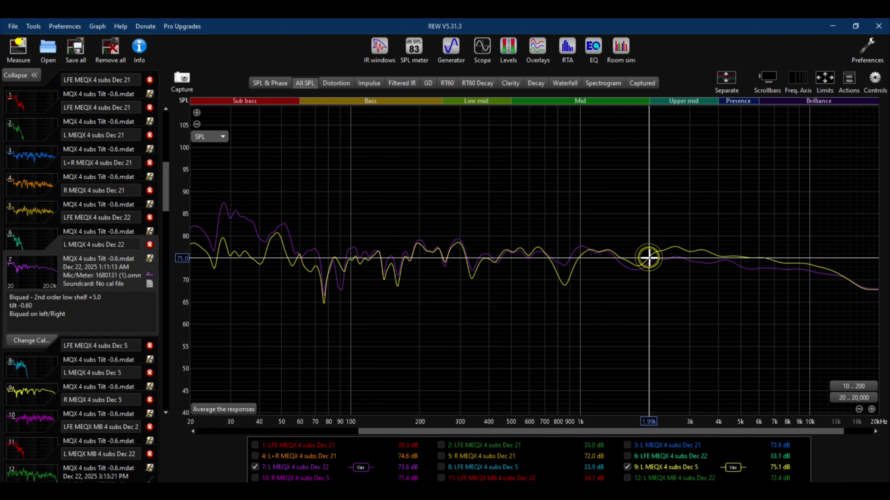
{"action": "left_click", "coordinate": [774, 259]}
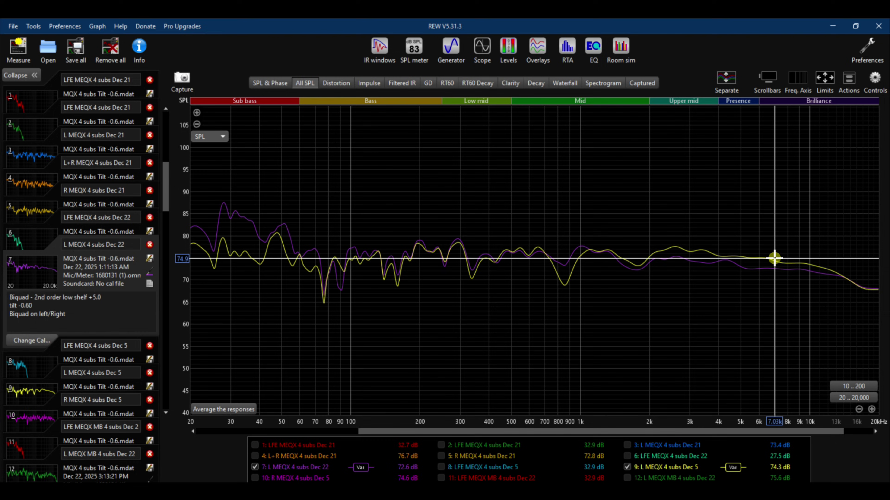
{"action": "left_click", "coordinate": [649, 258]}
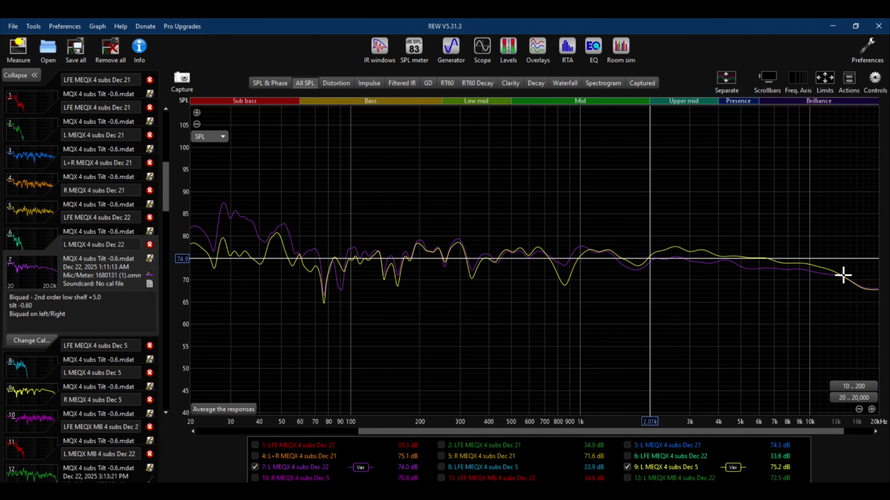
{"action": "left_click", "coordinate": [557, 258]}
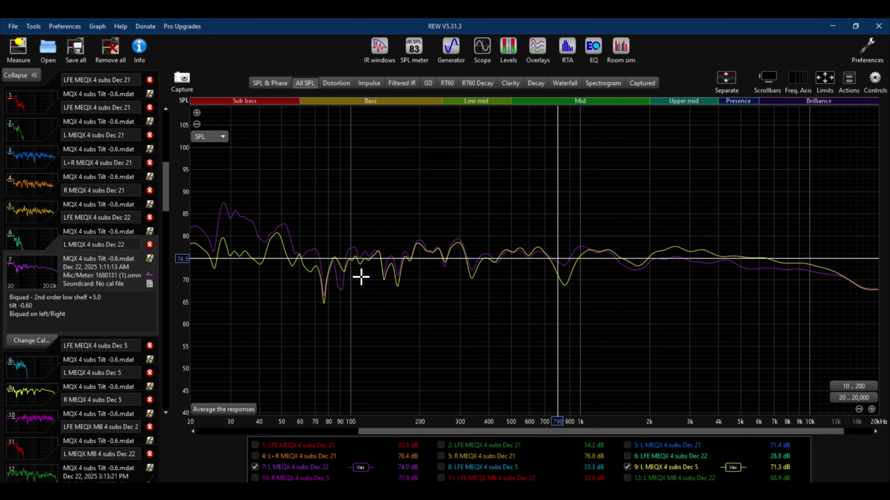
Step: Show only the L+R MEQX 4 subs Dec 21 measurement and place the cursor near 80 dB at 20 Hz
{"action": "left_click", "coordinate": [627, 468]}
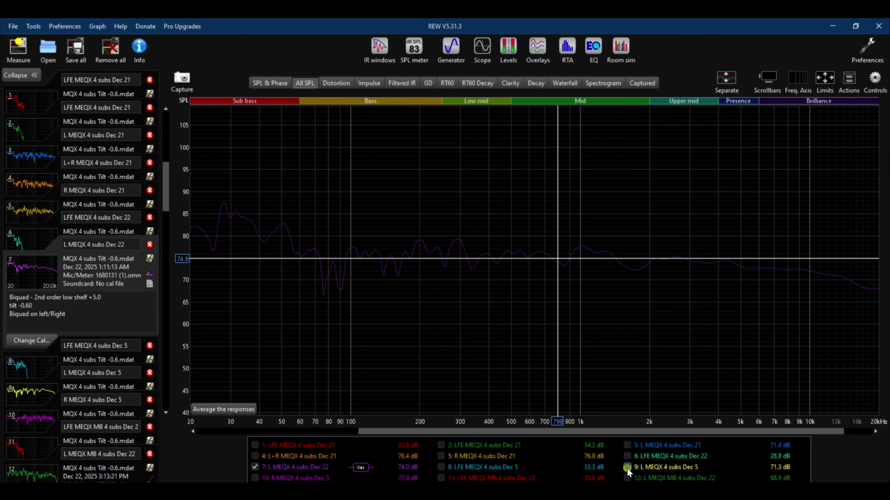
{"action": "left_click", "coordinate": [255, 467]}
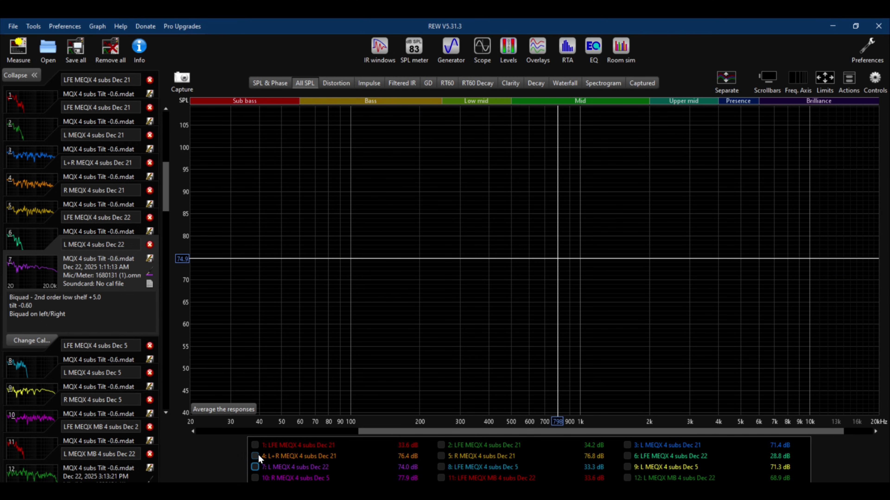
{"action": "left_click", "coordinate": [255, 456]}
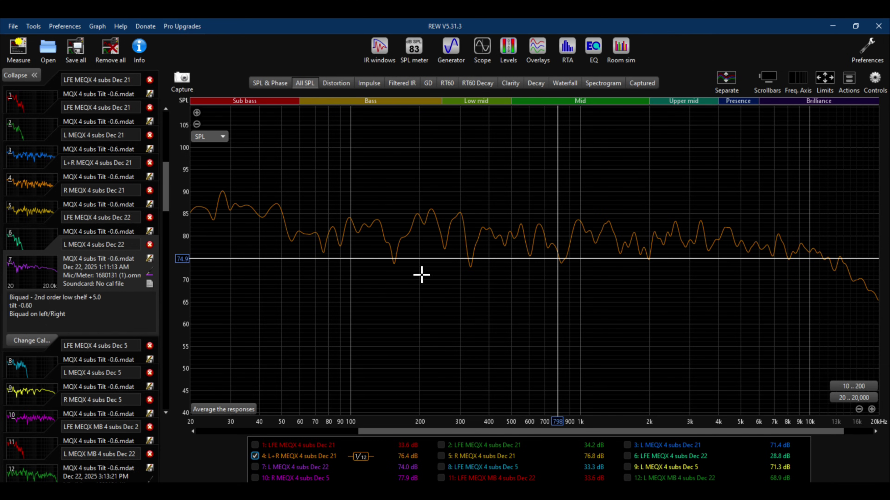
{"action": "left_click", "coordinate": [191, 237]}
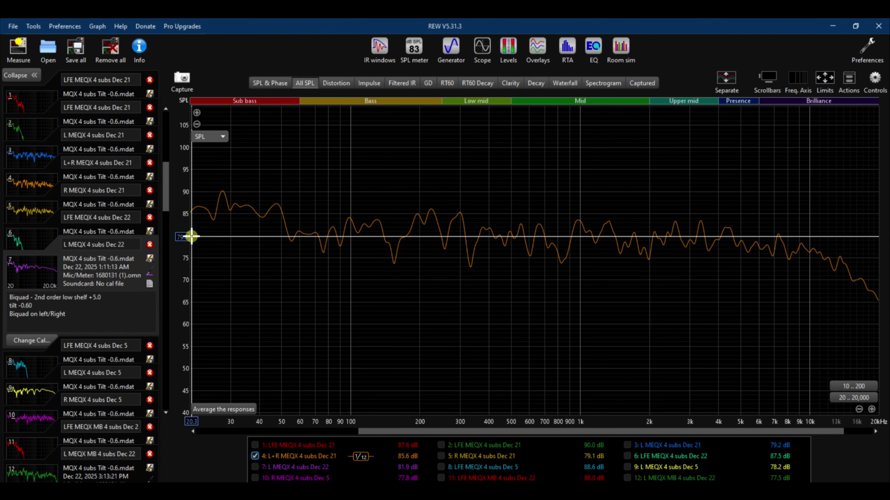